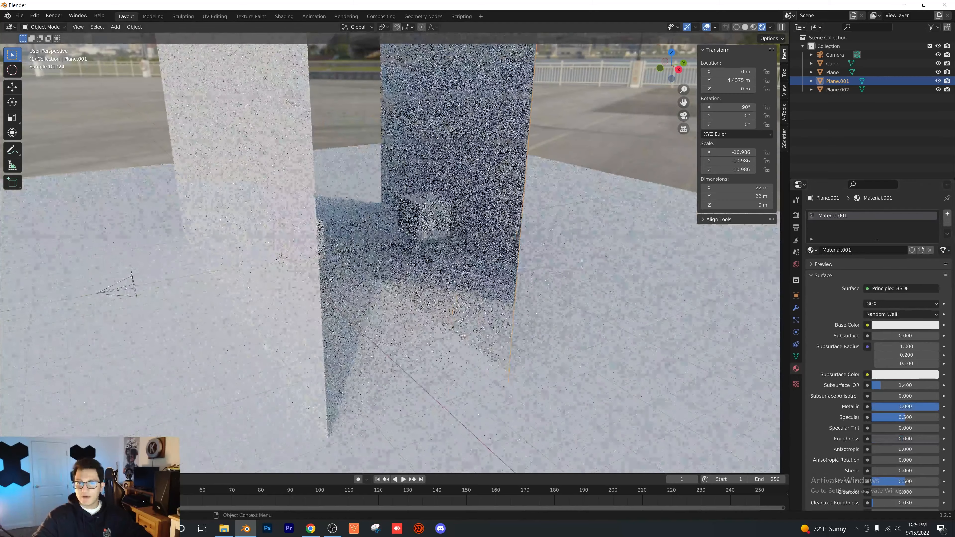
Link the material of Plane.001 to the other upright plane, Plane.002, so both mirrors share it.
scroll(440, 251, down, 3)
middle_drag(390, 218, 356, 227)
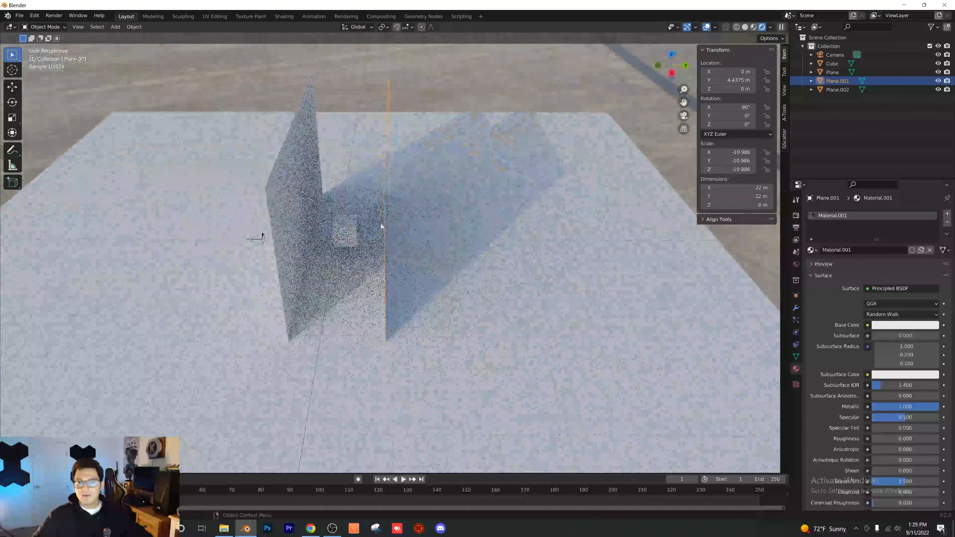
click(297, 177)
middle_drag(297, 177, 398, 163)
shift+click(397, 169)
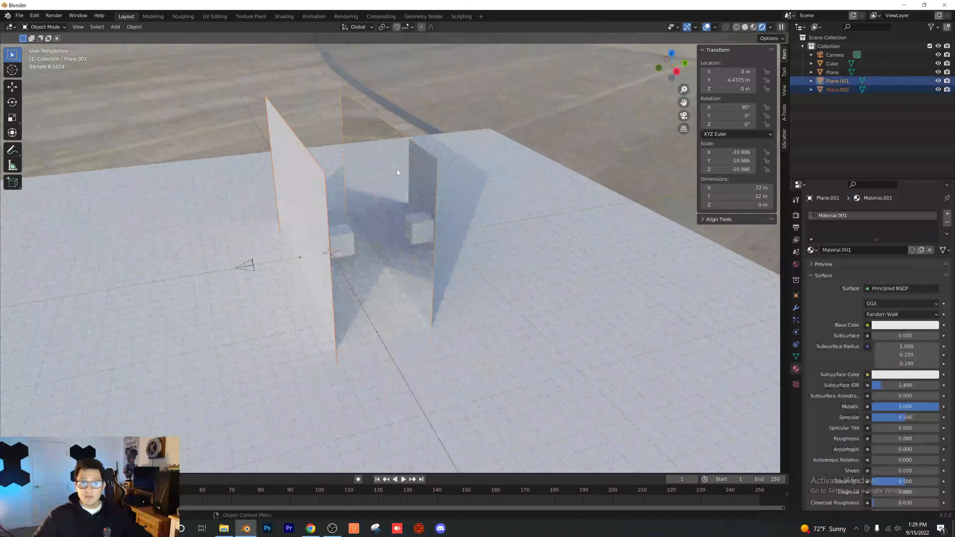
key(ctrl+l)
click(396, 170)
middle_drag(396, 171, 329, 146)
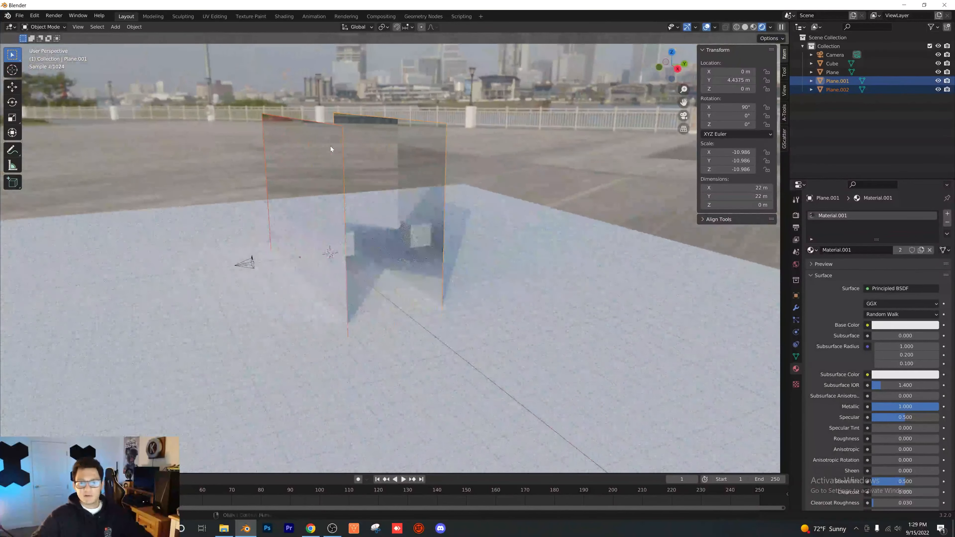
middle_drag(354, 179, 344, 209)
middle_drag(399, 229, 498, 175)
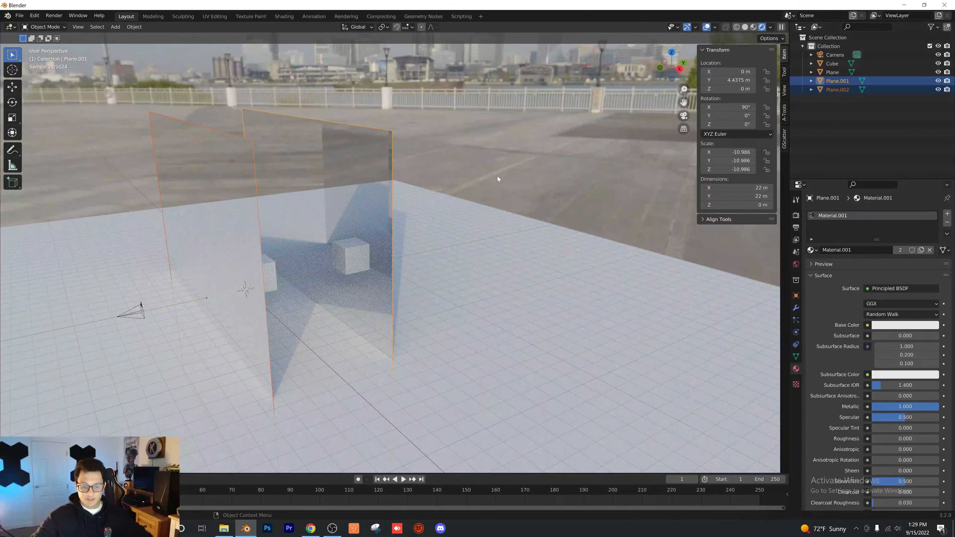
In the camera view, set the camera's Clip Start to about 6.4 m and raise the camera to Z 0.95 m.
key(KP_0)
scroll(415, 217, up, 1)
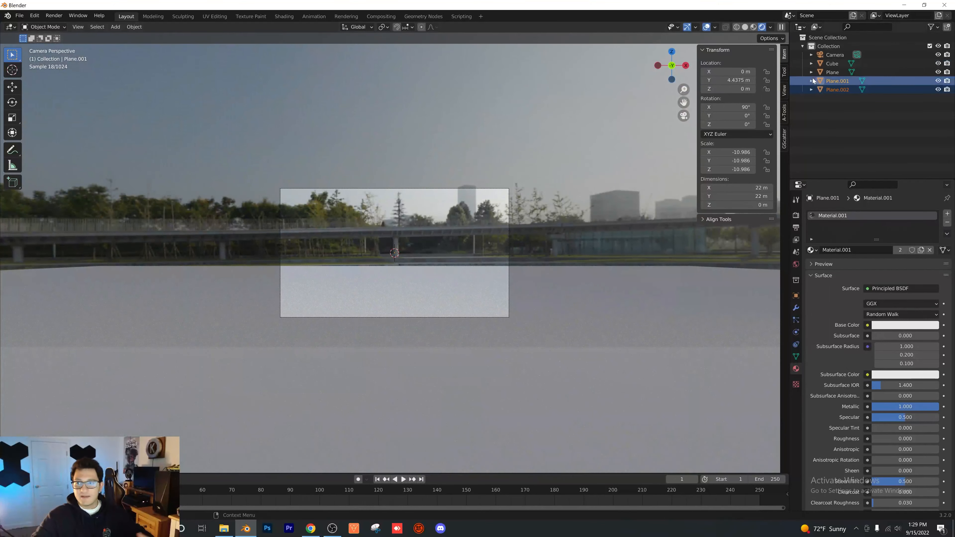
click(834, 55)
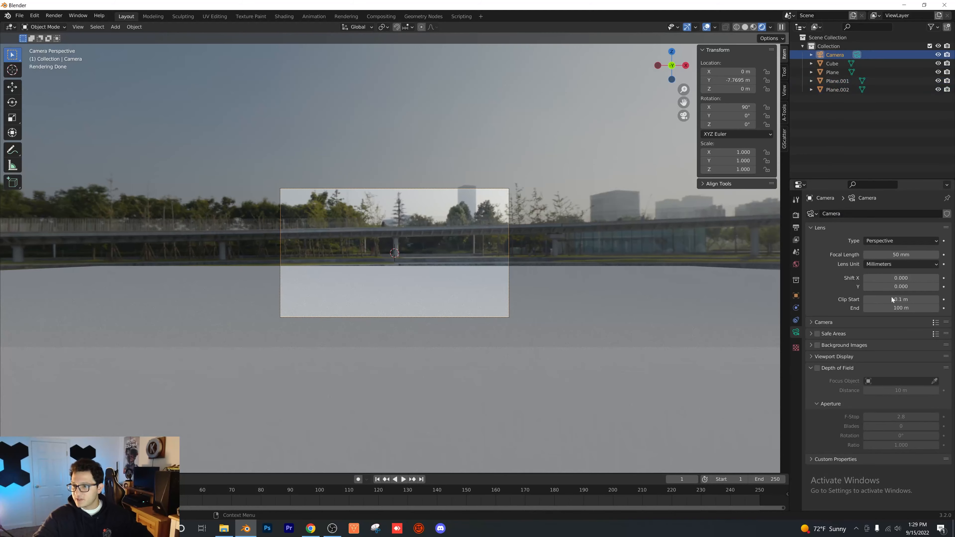
scroll(353, 310, up, 4)
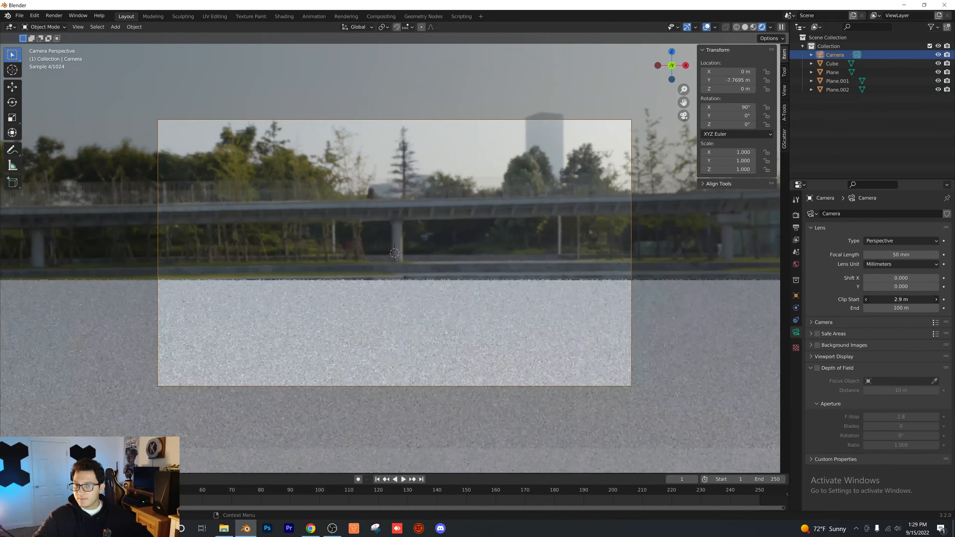
drag(901, 299, 917, 299)
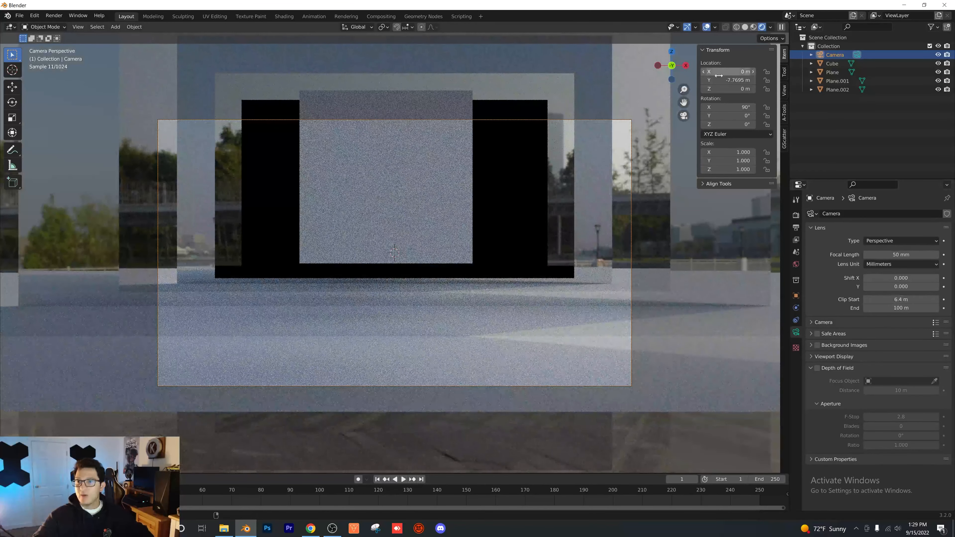
drag(736, 89, 766, 89)
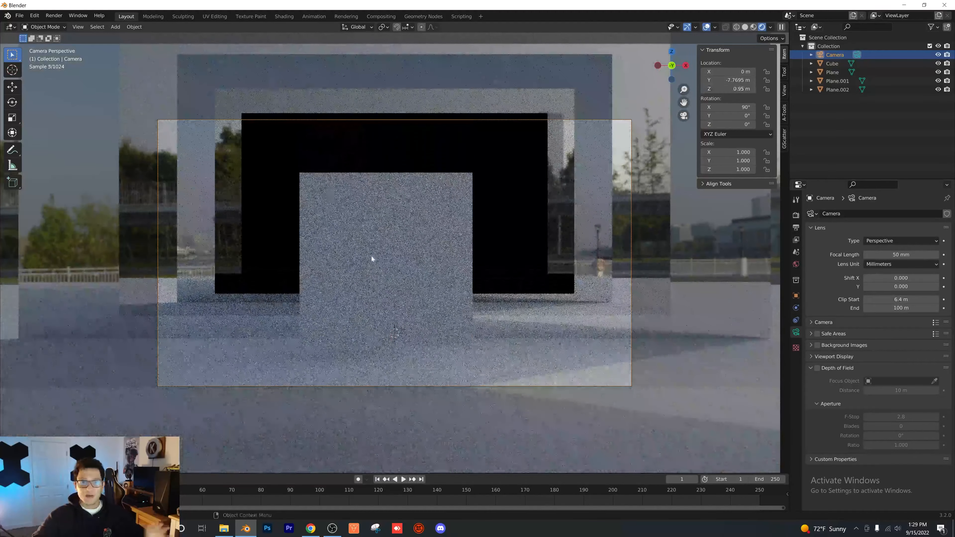
Rotate the cube freely to about 16.9°, -4.73°, 31.1° and scale it down to about 0.51.
click(372, 256)
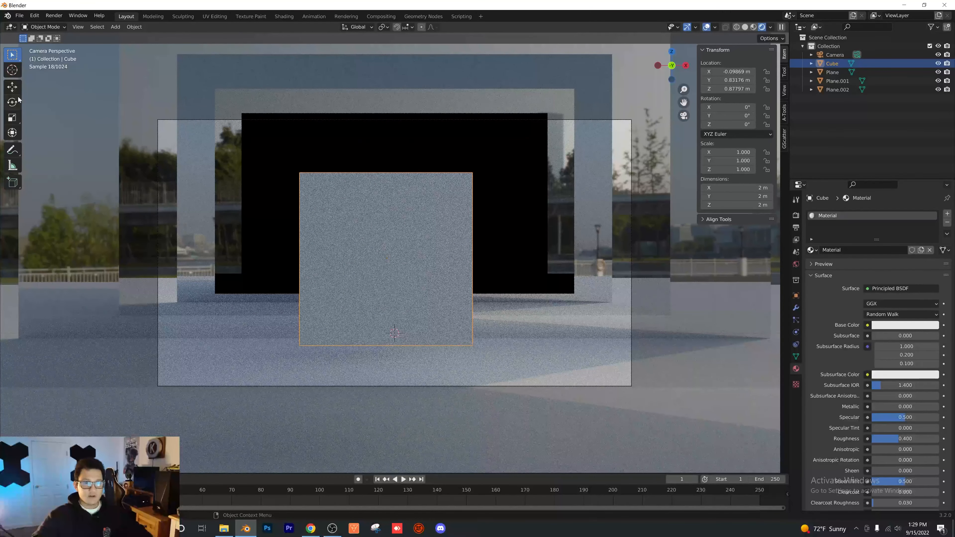
drag(376, 244, 445, 231)
key(s)
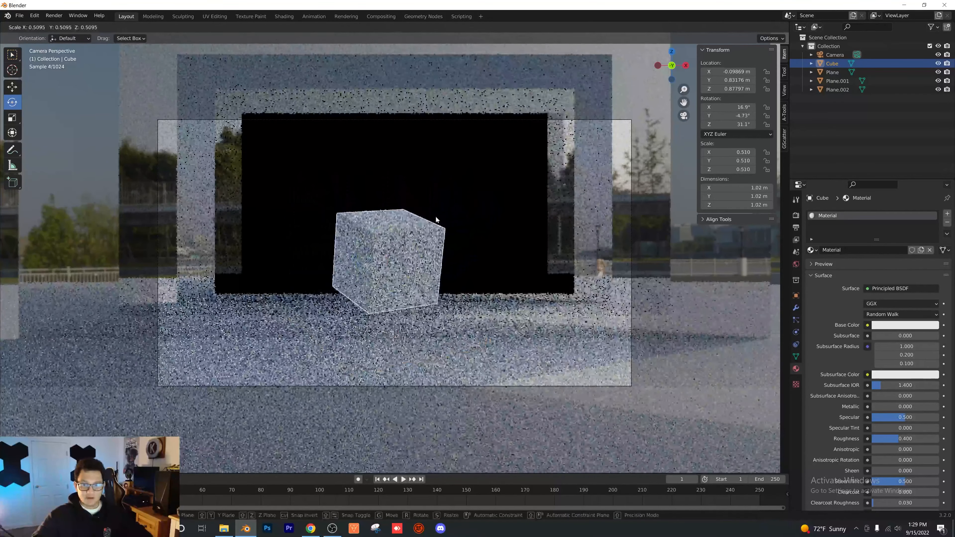
Move the cube sideways and up in the camera view to about X 1.76 m, Z 1.36 m.
key(g)
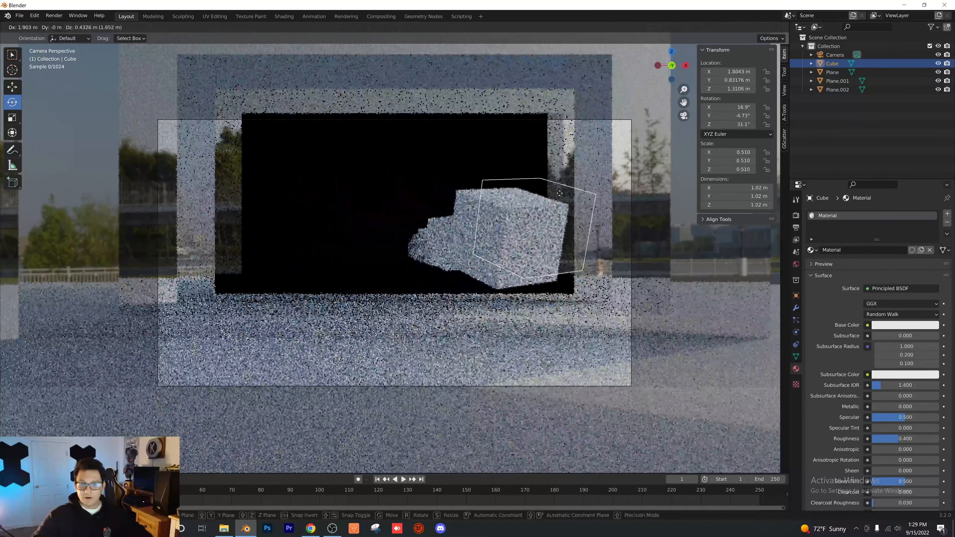
click(555, 193)
scroll(519, 236, up, 4)
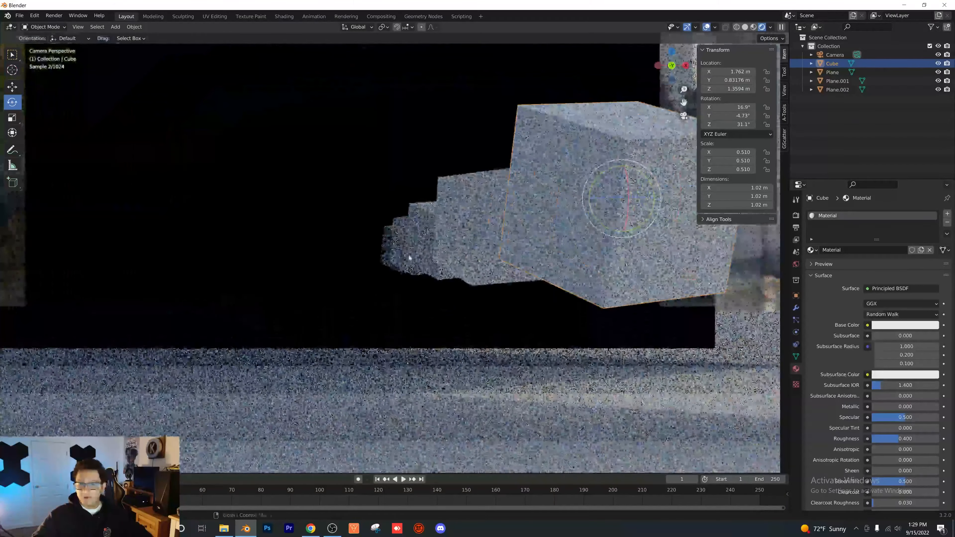
scroll(338, 252, down, 4)
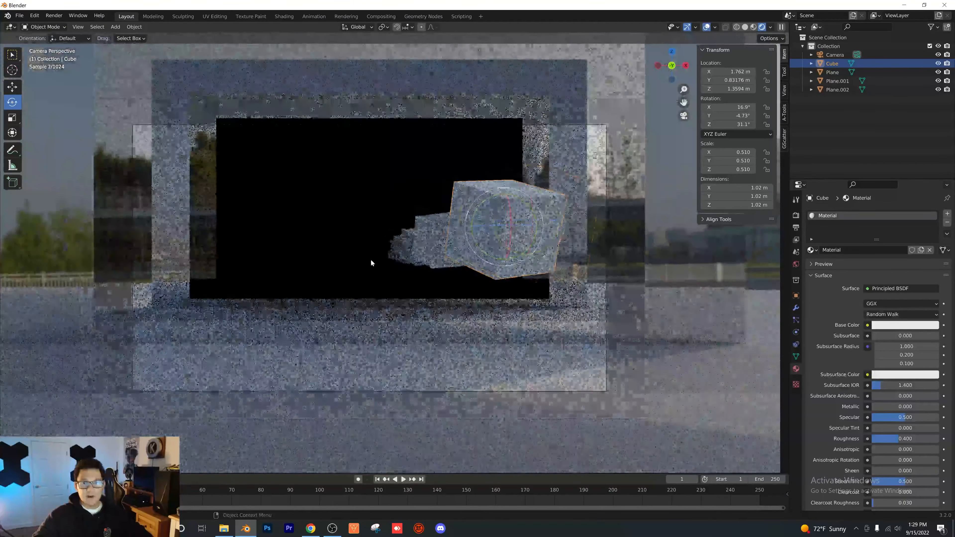
scroll(361, 271, up, 3)
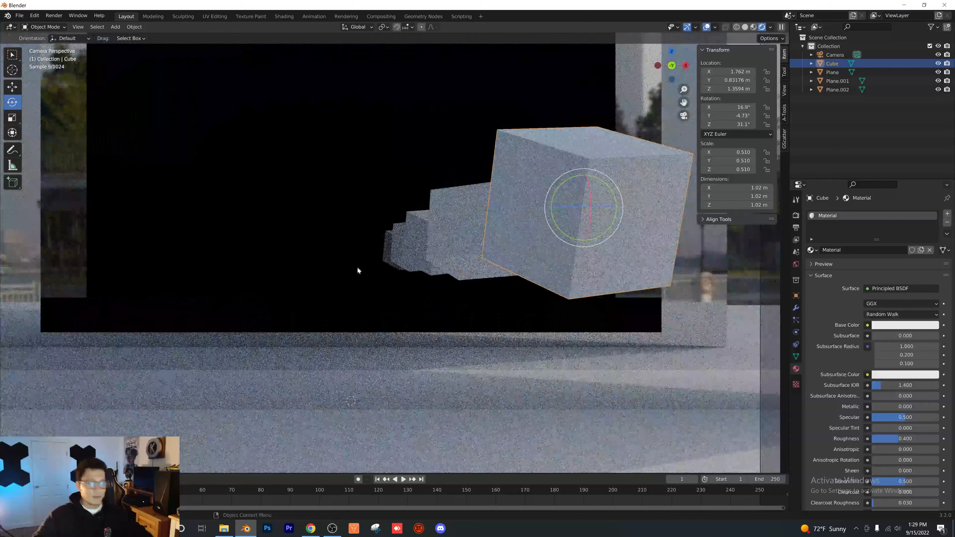
scroll(358, 241, down, 3)
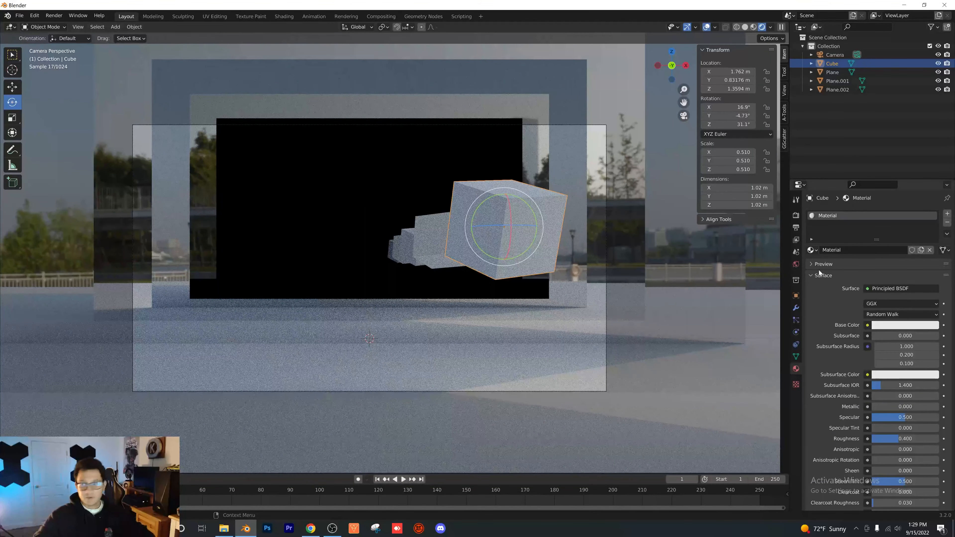
Set the total max bounces in the render's light path settings to 112.
click(796, 215)
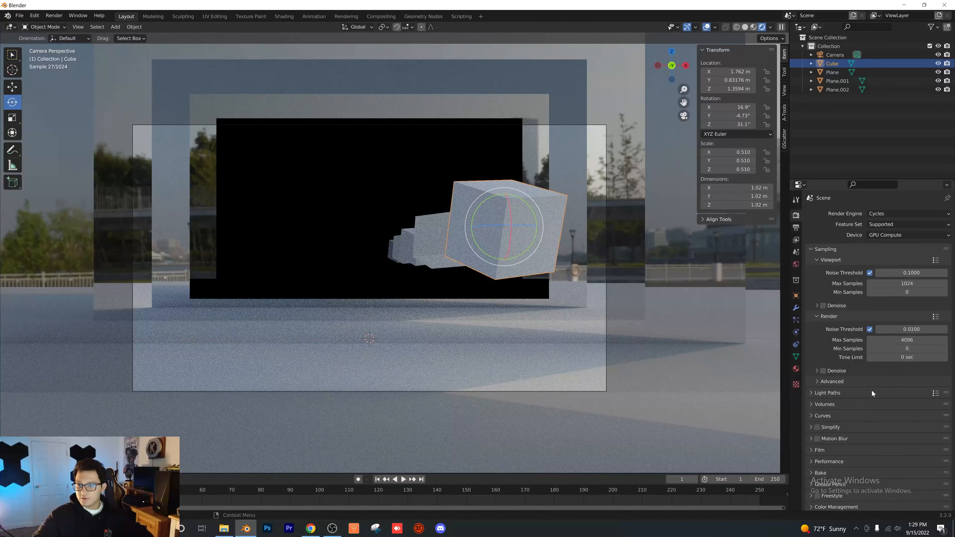
click(831, 391)
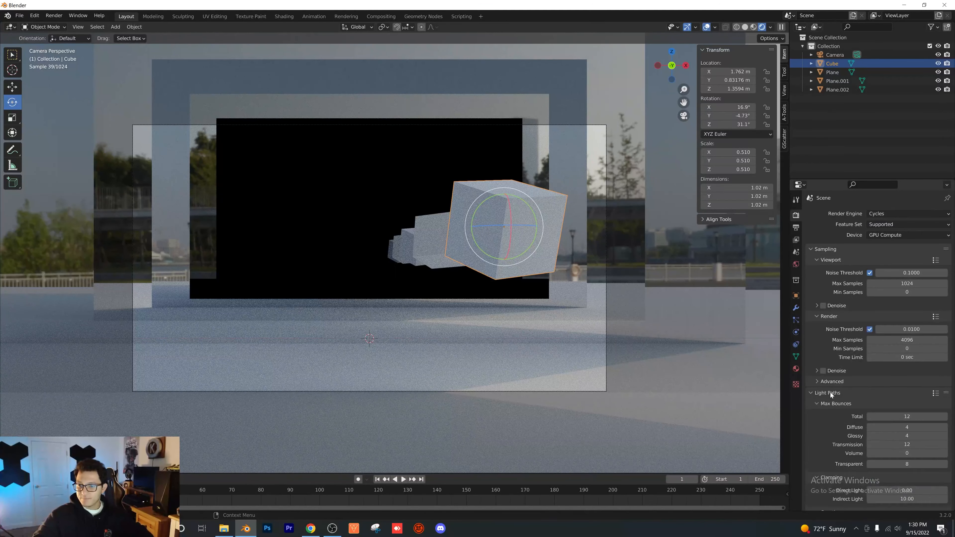
scroll(860, 384, down, 4)
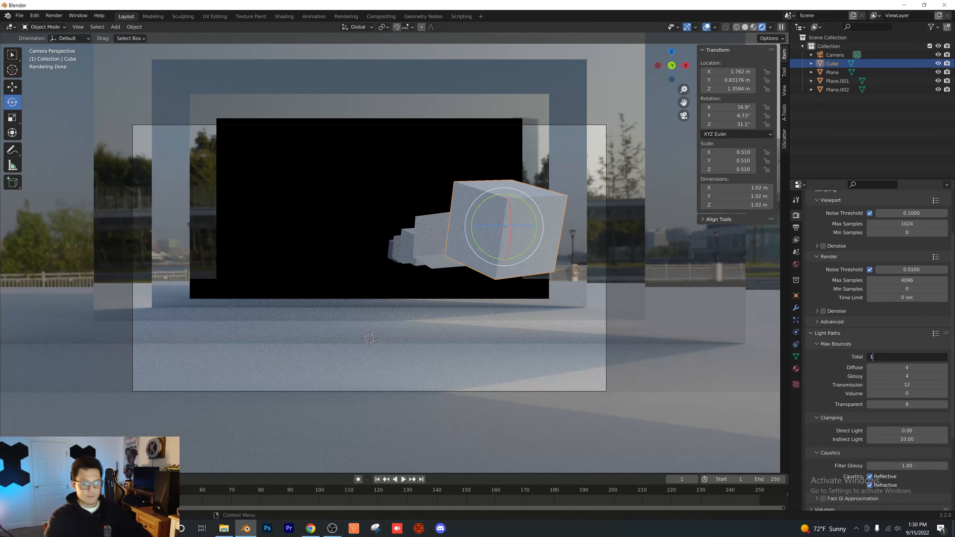
key(Return)
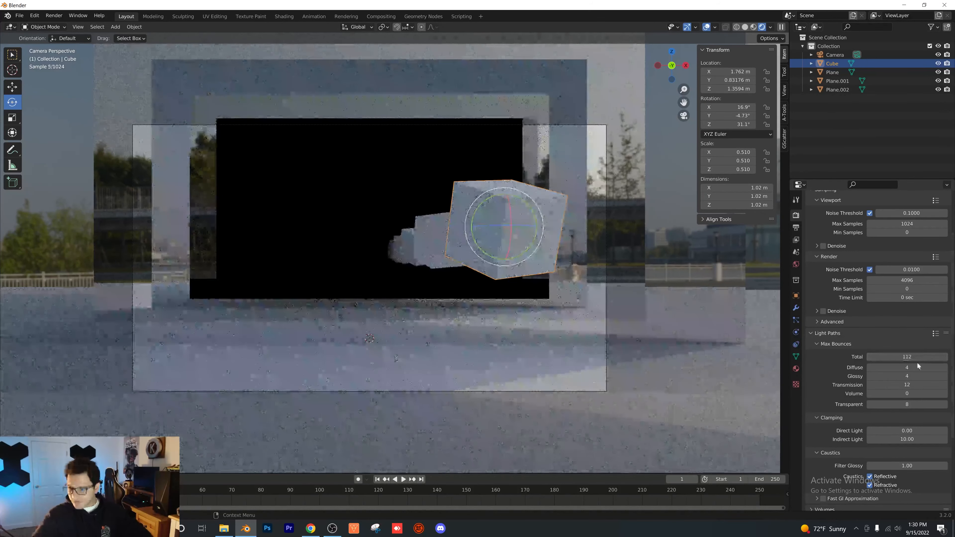
Set the Diffuse, Glossy, Transmission, Volume and Transparent max bounces to 3.
click(905, 366)
text(3	3	3	3	3)
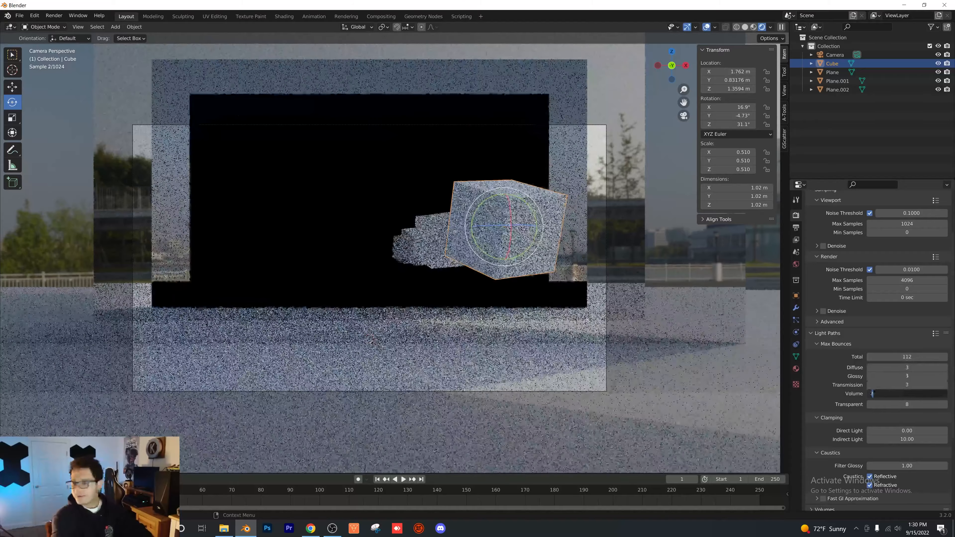
key(Return)
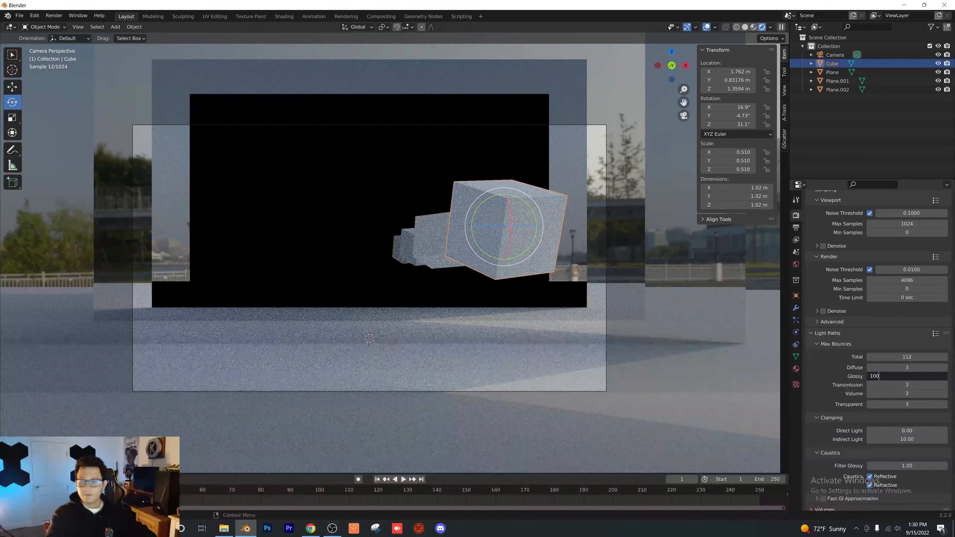
Set the Glossy max bounces to 100 and inspect the repeated reflections between the mirrors.
text(100)
key(Return)
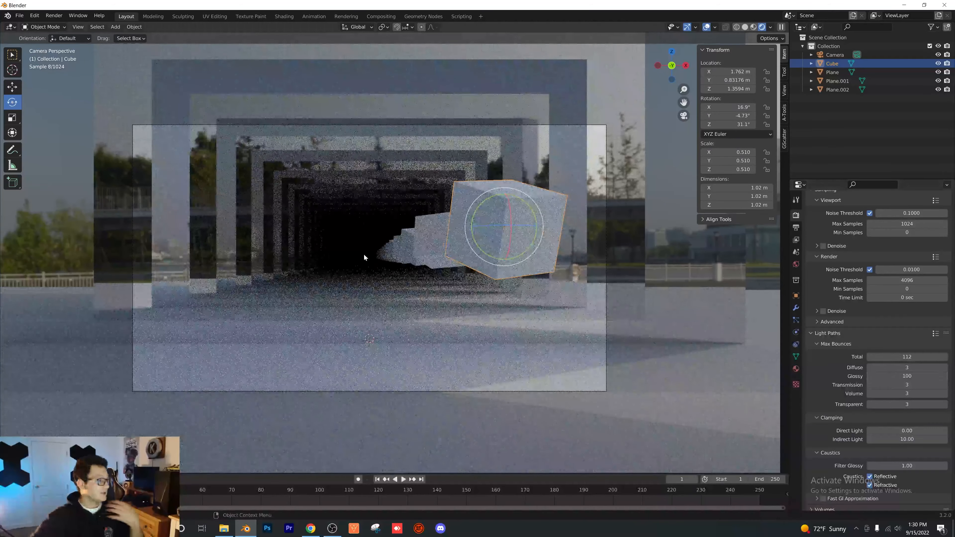
scroll(370, 257, up, 5)
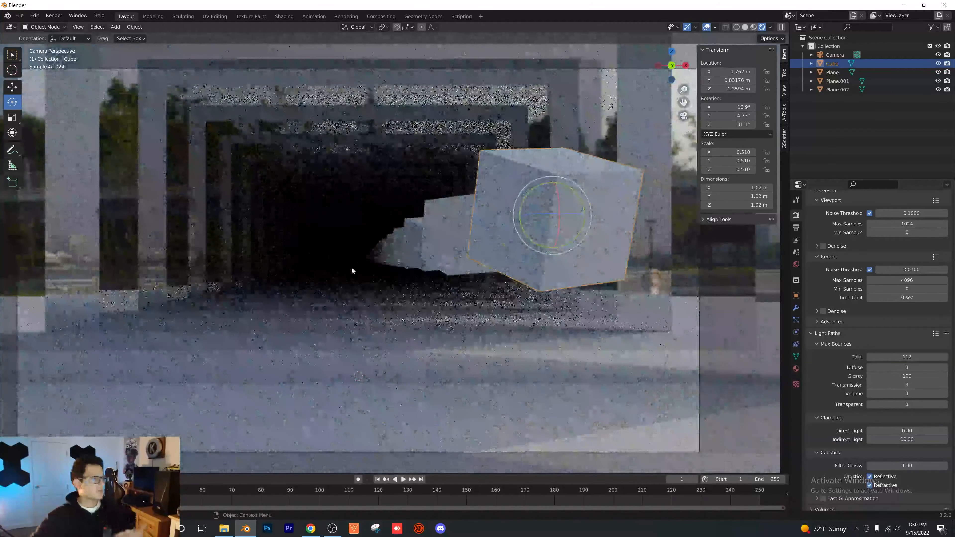
scroll(351, 267, down, 5)
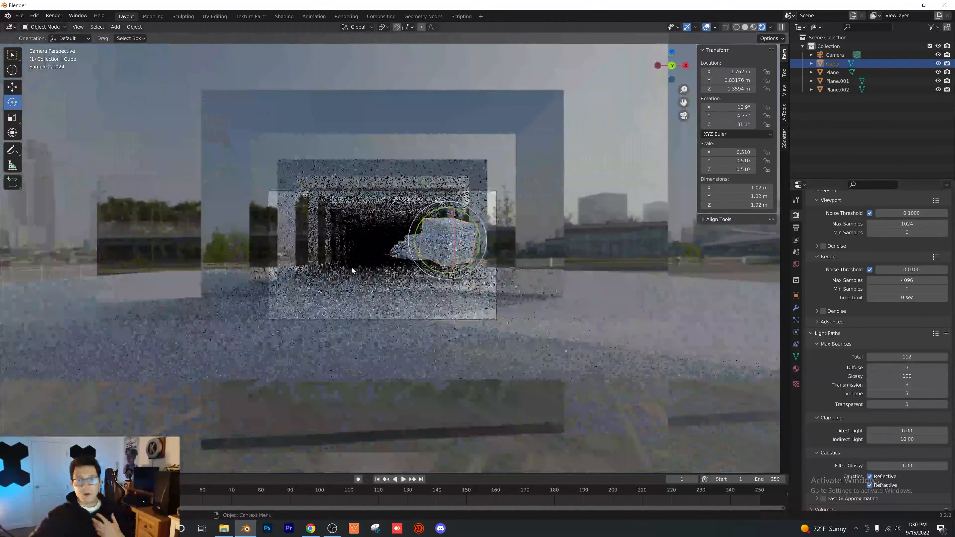
scroll(413, 273, up, 4)
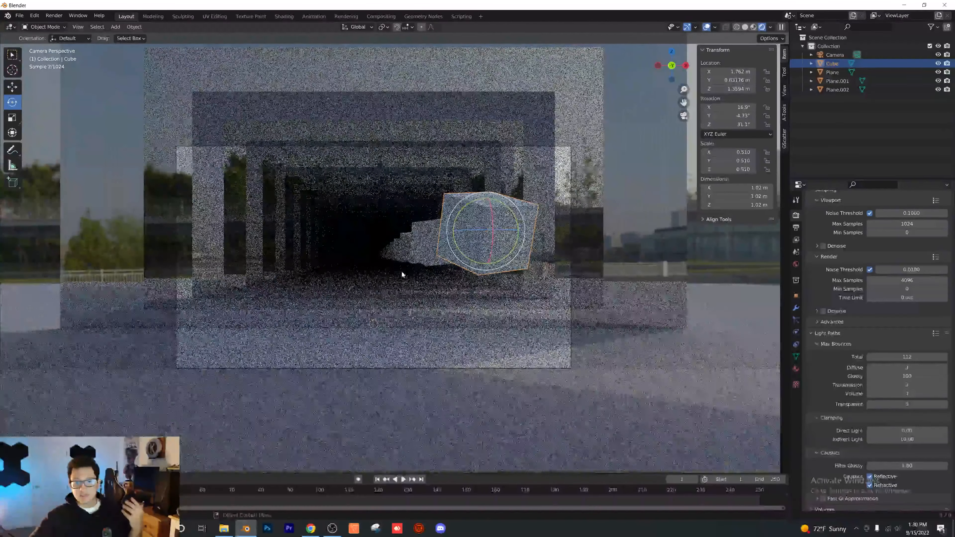
Give the floor plane its own copy of the material with a black base color and a roughness of about 0.588.
click(410, 276)
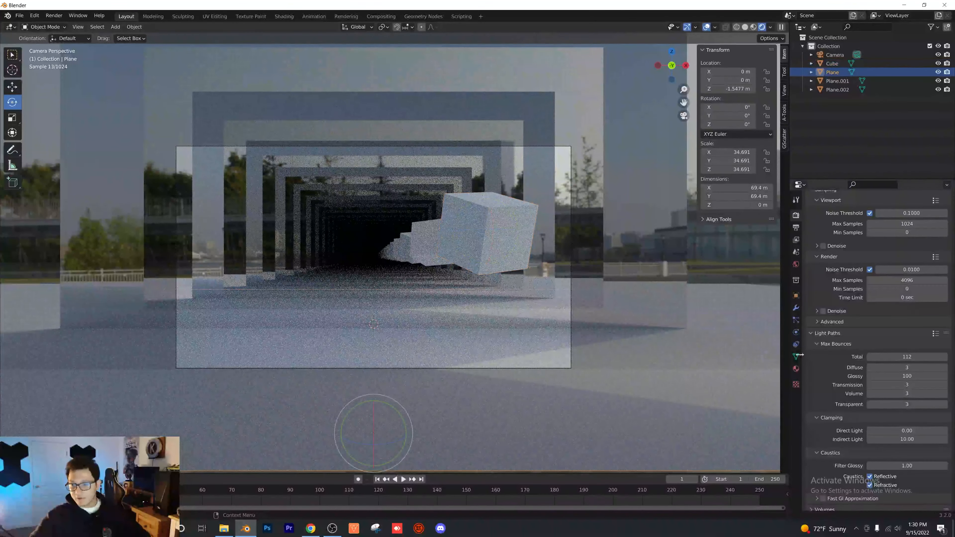
click(796, 369)
click(899, 249)
click(911, 325)
drag(931, 210, 912, 286)
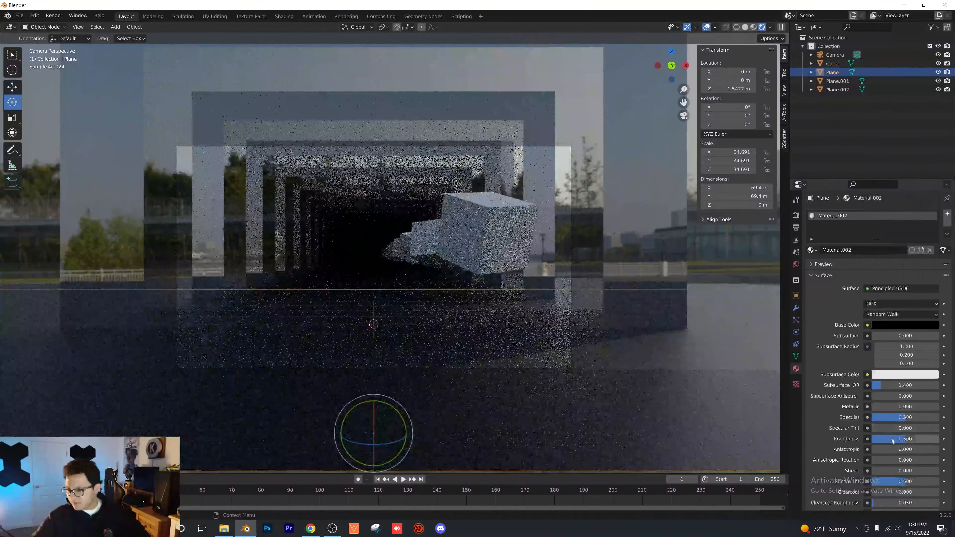
drag(905, 439, 913, 439)
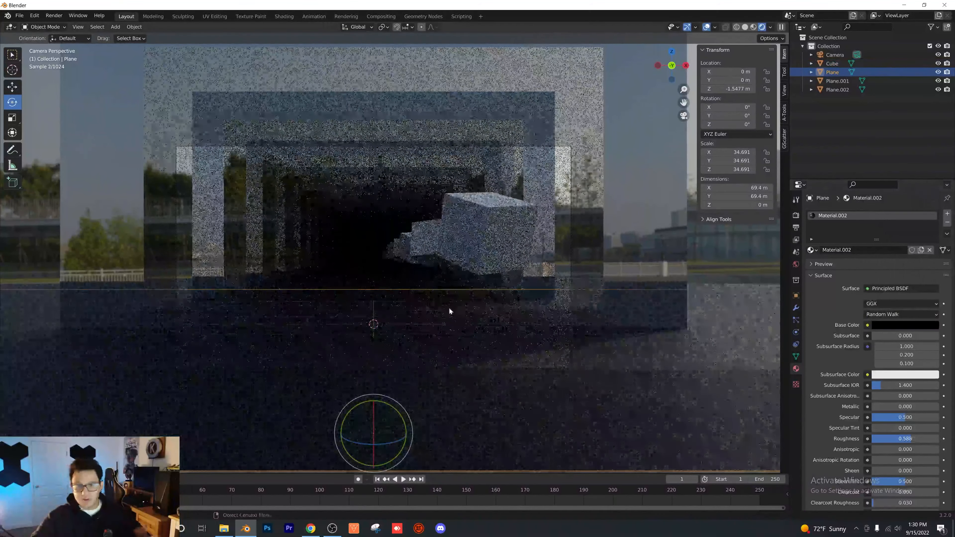
Add a Bevel modifier to the cube with 10 segments.
click(474, 240)
click(795, 309)
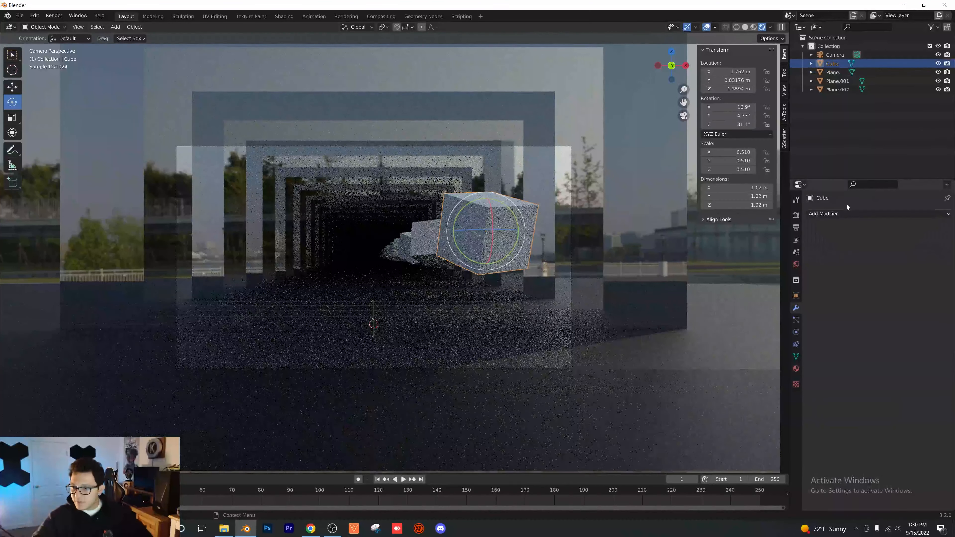
click(845, 213)
click(789, 247)
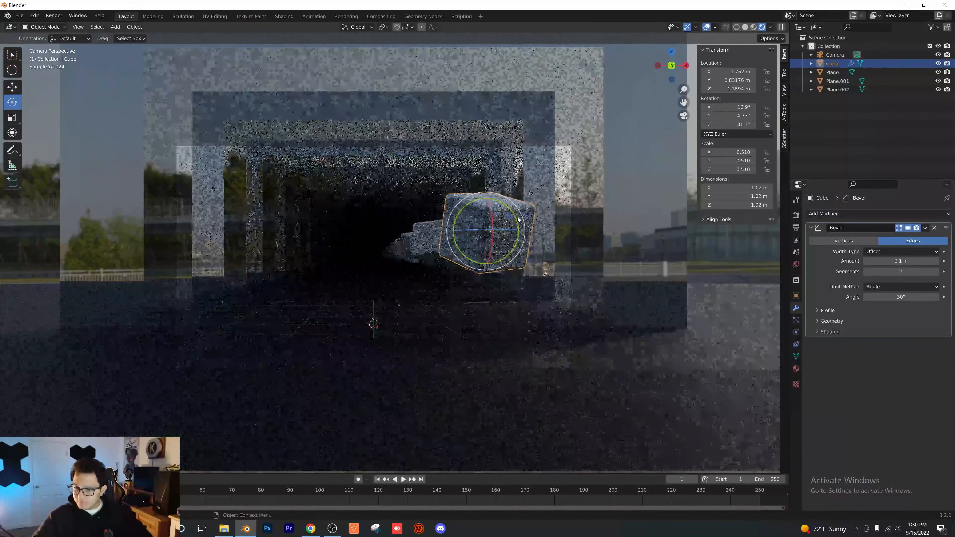
click(911, 271)
text(10)
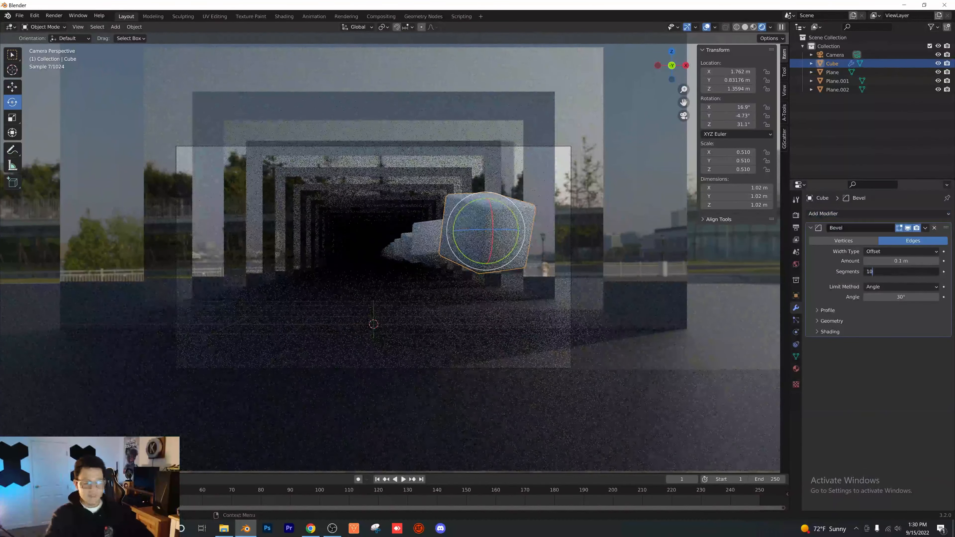
key(Return)
Give the cube its own copy of the material with a light blue base color, roughness about 0.190 and metallic 1.000.
click(796, 367)
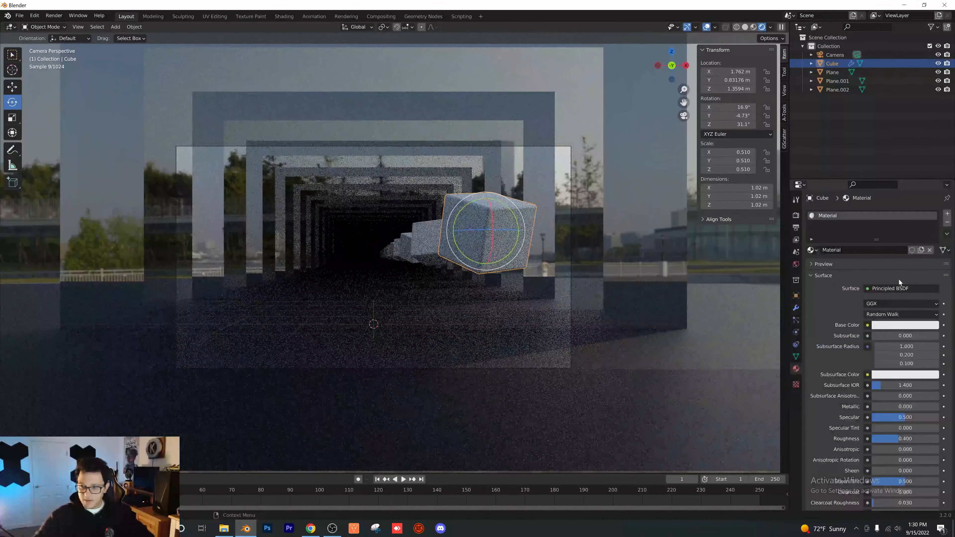
click(919, 249)
click(904, 324)
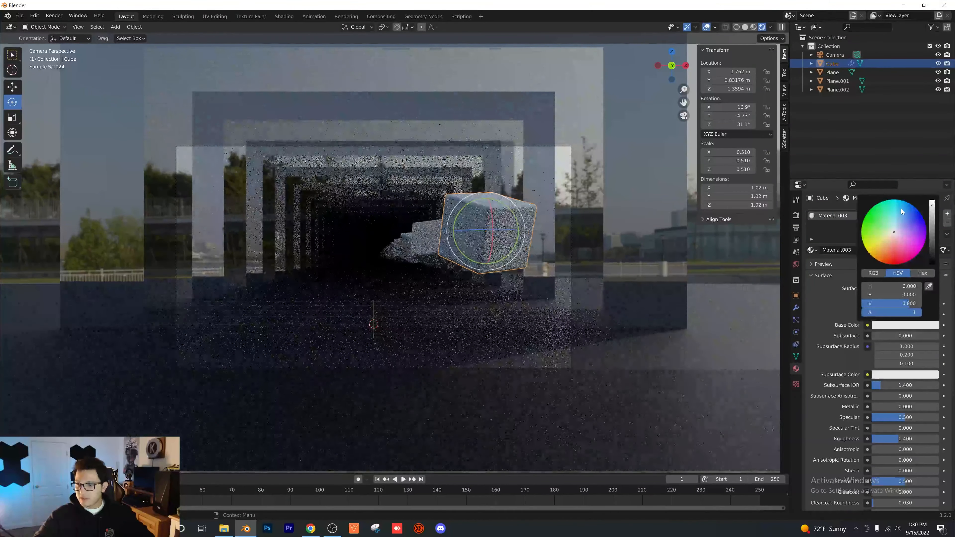
click(900, 214)
drag(913, 441, 899, 440)
drag(883, 406, 929, 406)
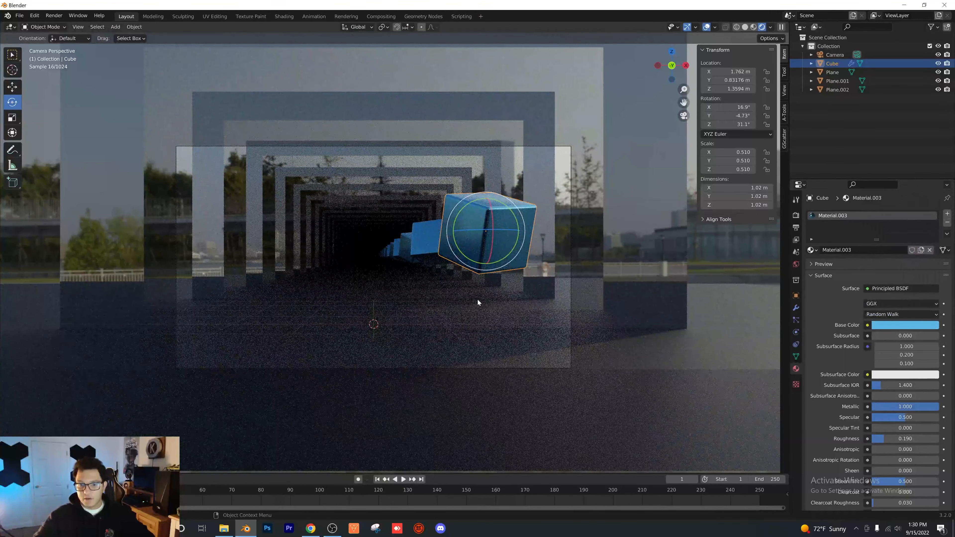
Enlarge the two facing mirror planes together so the near one measures about 24.4 m.
scroll(326, 250, down, 1)
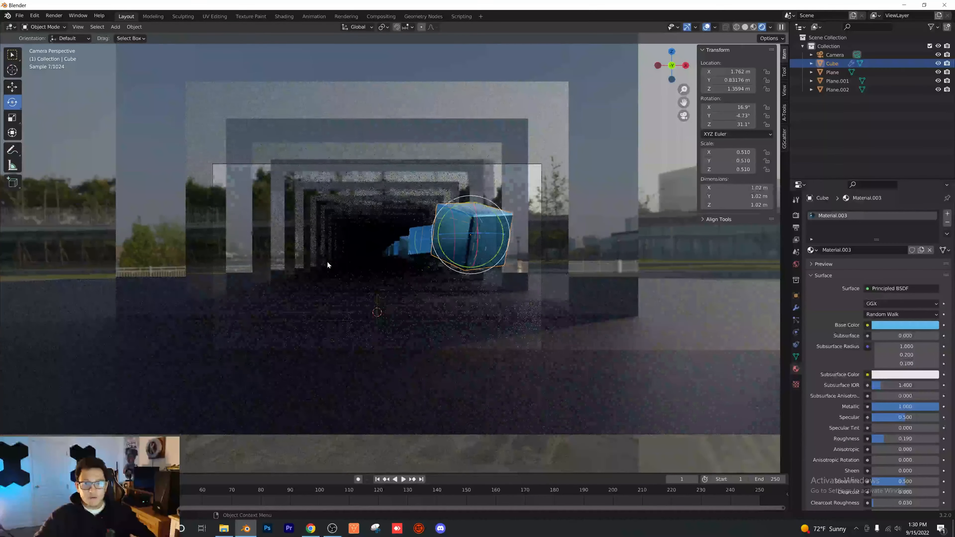
scroll(327, 262, down, 3)
middle_drag(437, 197, 413, 213)
click(745, 27)
click(411, 220)
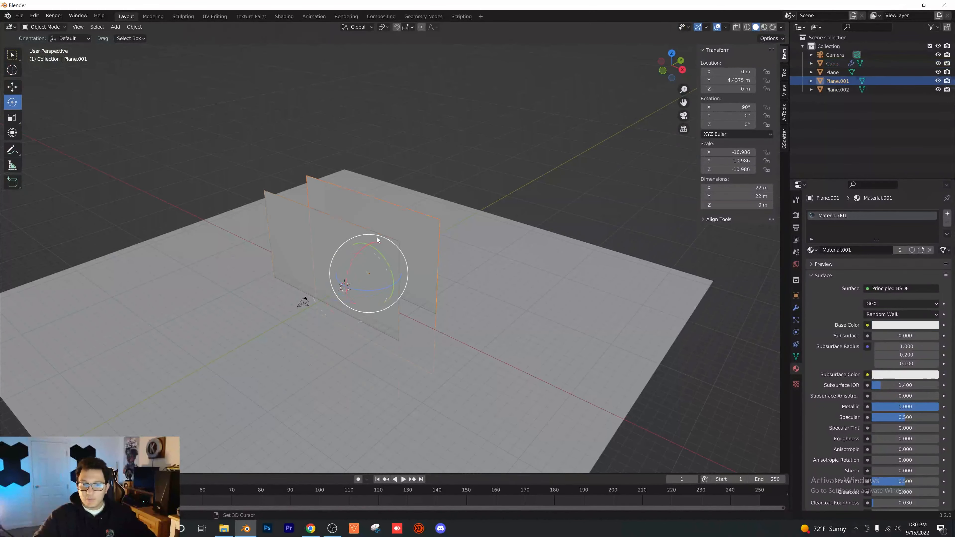
shift+click(377, 236)
key(s)
click(405, 214)
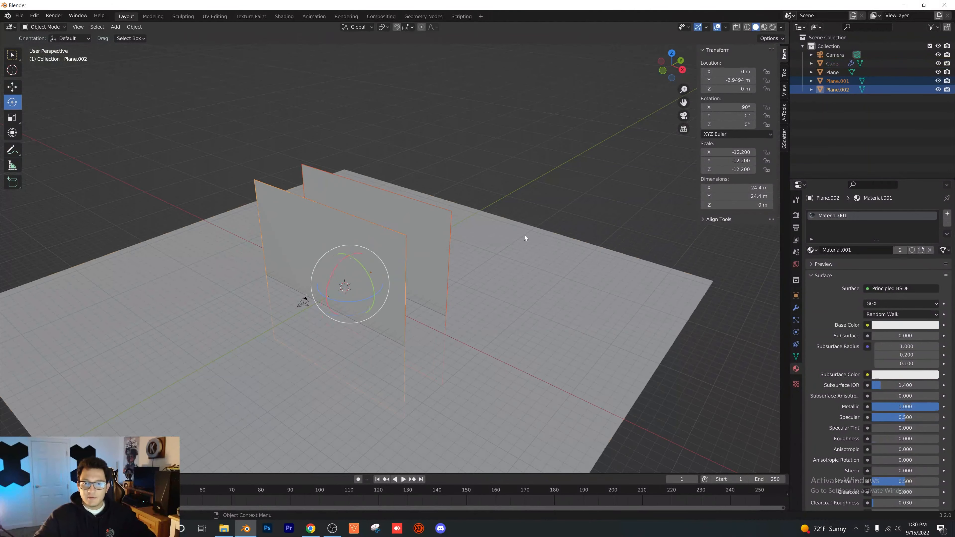
Enlarge the mirror planes individually, the far one to about 63.9 m and the near one to about 61.8 m.
click(526, 236)
click(439, 218)
key(s)
click(590, 195)
click(367, 265)
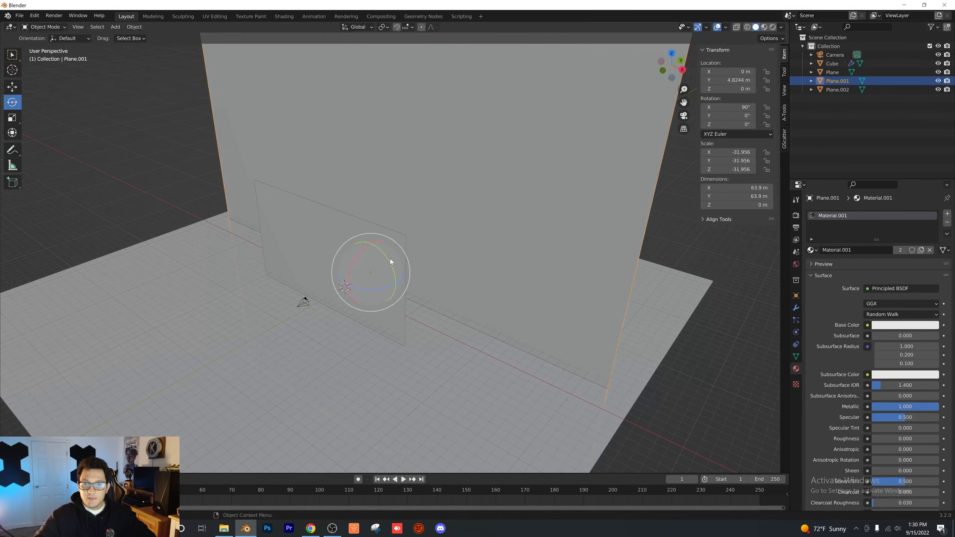
key(s)
click(501, 225)
Examine the reflections between the enlarged mirrors through the camera with rendered shading.
scroll(441, 254, down, 6)
middle_drag(368, 259, 324, 256)
scroll(371, 279, down, 3)
key(KP_0)
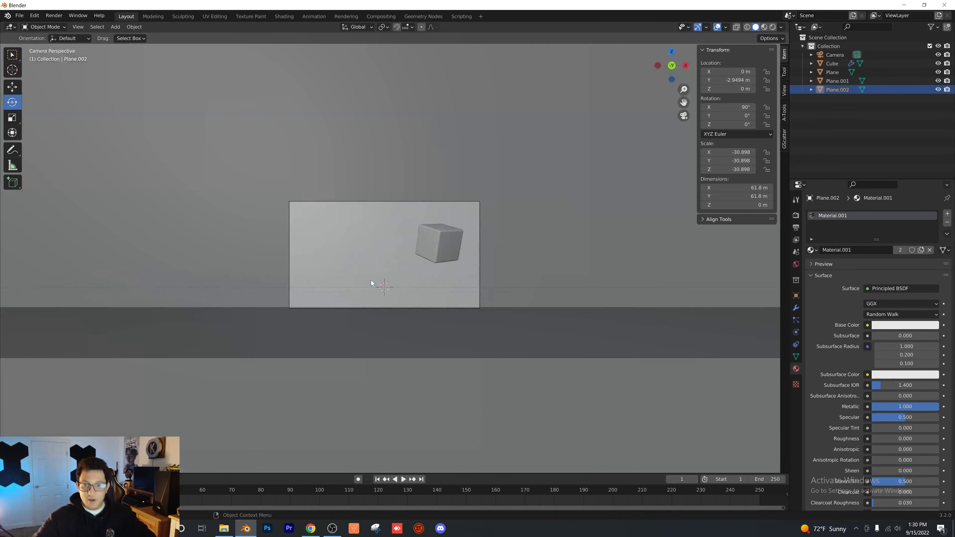
key(z)
click(428, 188)
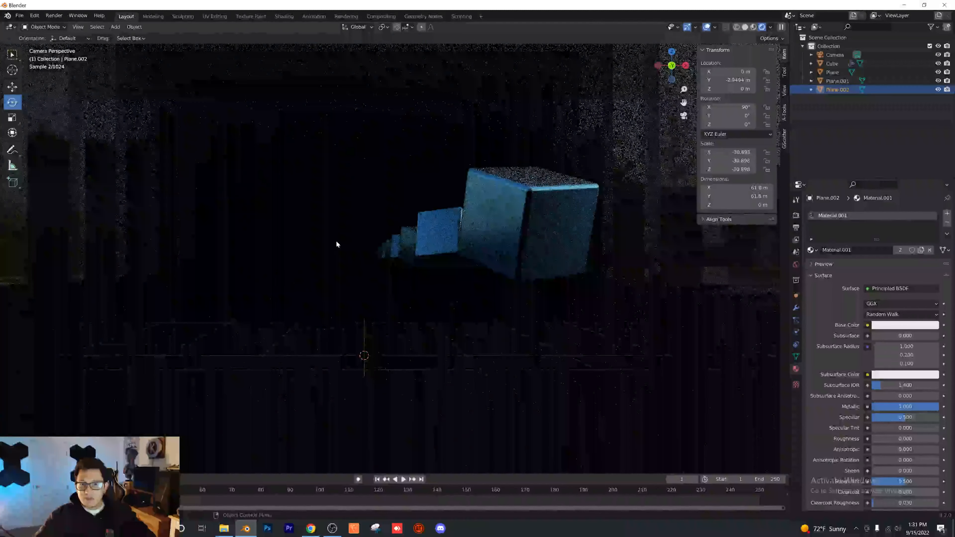
scroll(336, 240, down, 4)
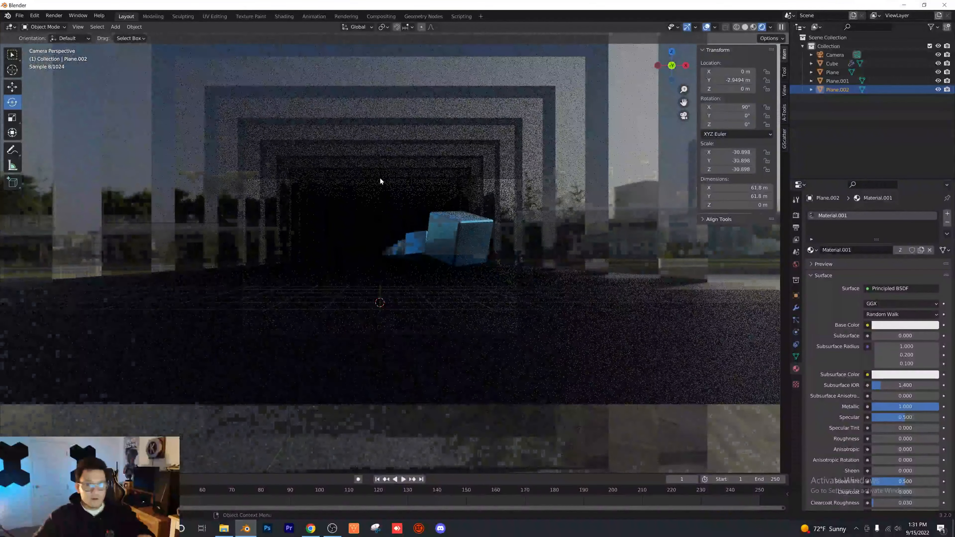
middle_drag(380, 177, 349, 201)
key(KP_0)
Rotate the far mirror plane about 1.2° on Z so the reflections curve sideways.
click(376, 358)
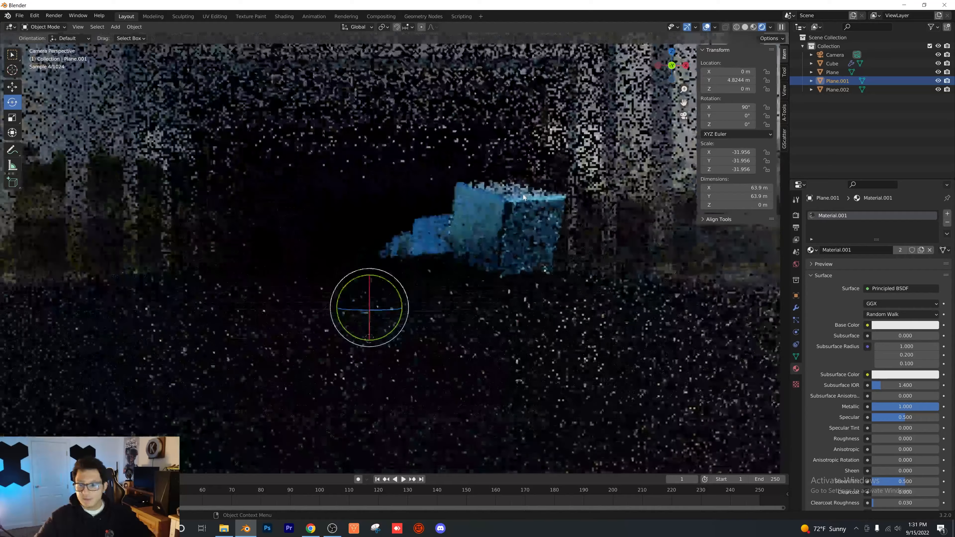
mouse_move(734, 124)
mouse_down()
mouse_move(747, 124)
mouse_move(722, 123)
mouse_up()
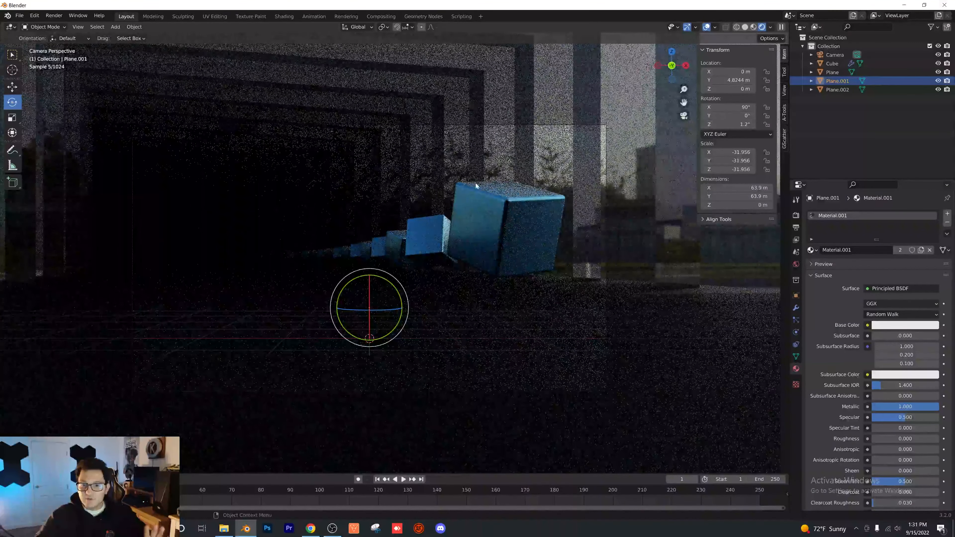
drag(724, 108, 725, 108)
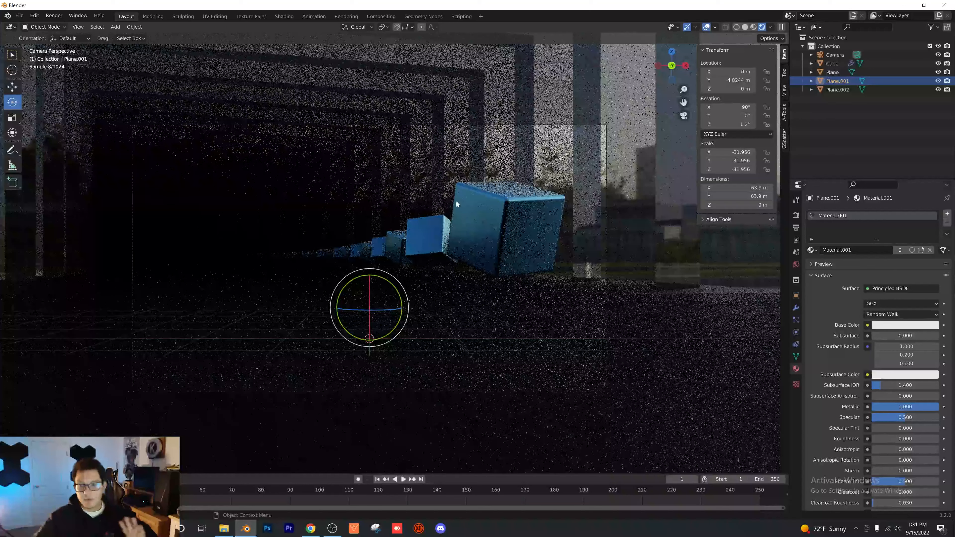
Move the far mirror plane closer to the cube along the Y axis, to about 2.1 m.
middle_drag(471, 223, 393, 233)
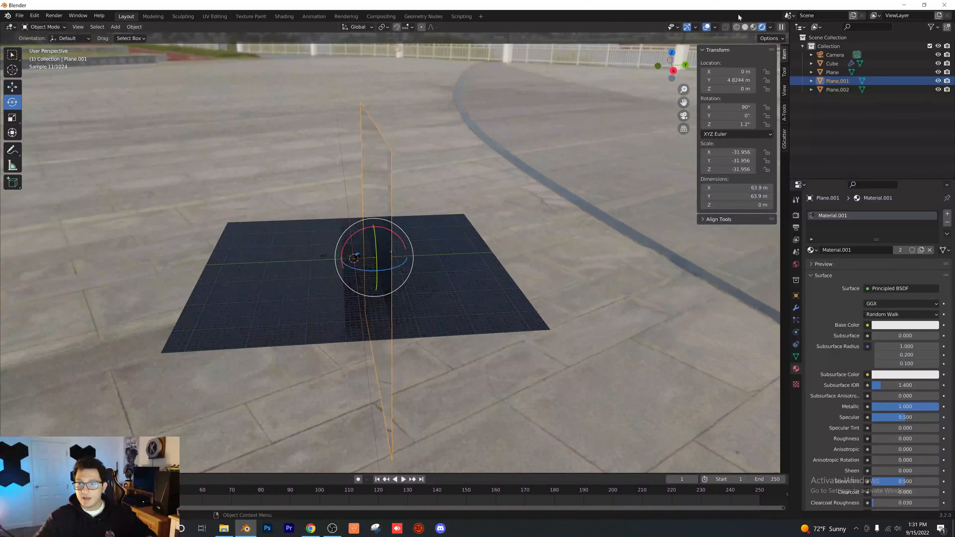
click(745, 26)
scroll(394, 265, up, 5)
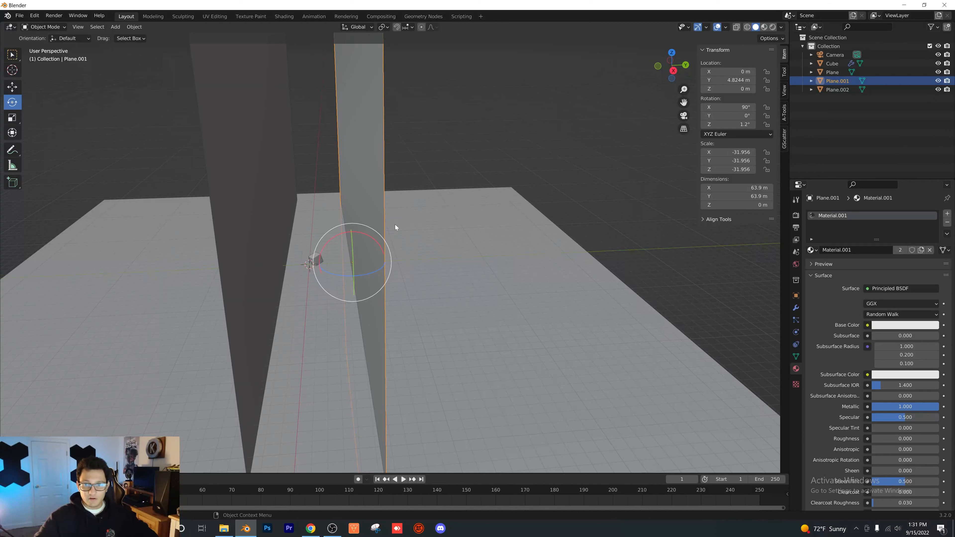
key(g)
key(y)
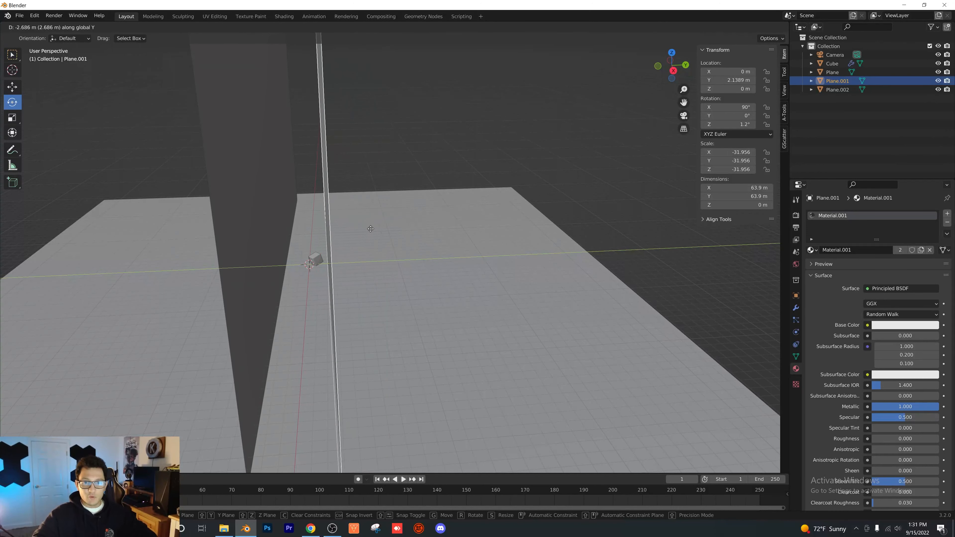
click(340, 256)
Move the near mirror plane along Y to about -2.06 m and check the rendered camera view.
click(258, 251)
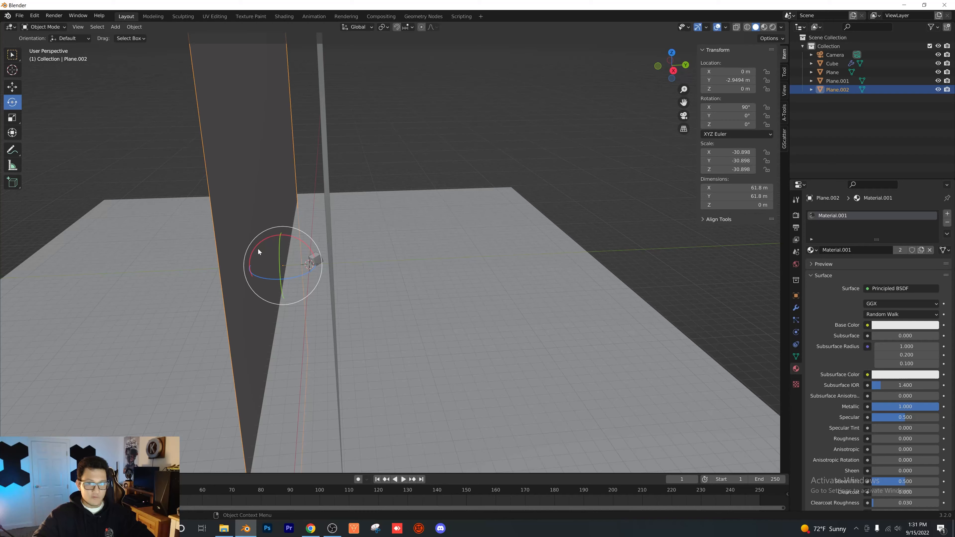
key(g)
key(y)
click(265, 248)
key(KP_0)
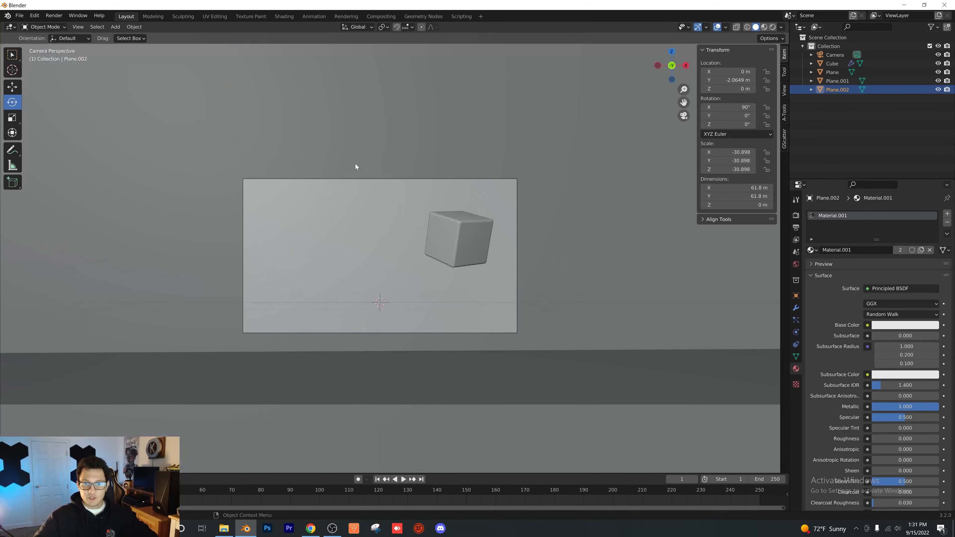
key(z)
click(359, 115)
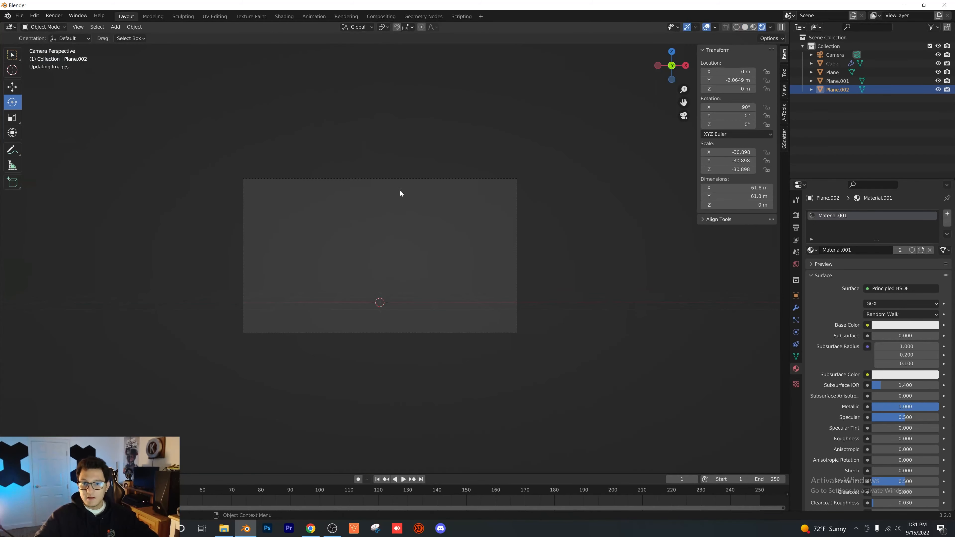
scroll(399, 266, up, 3)
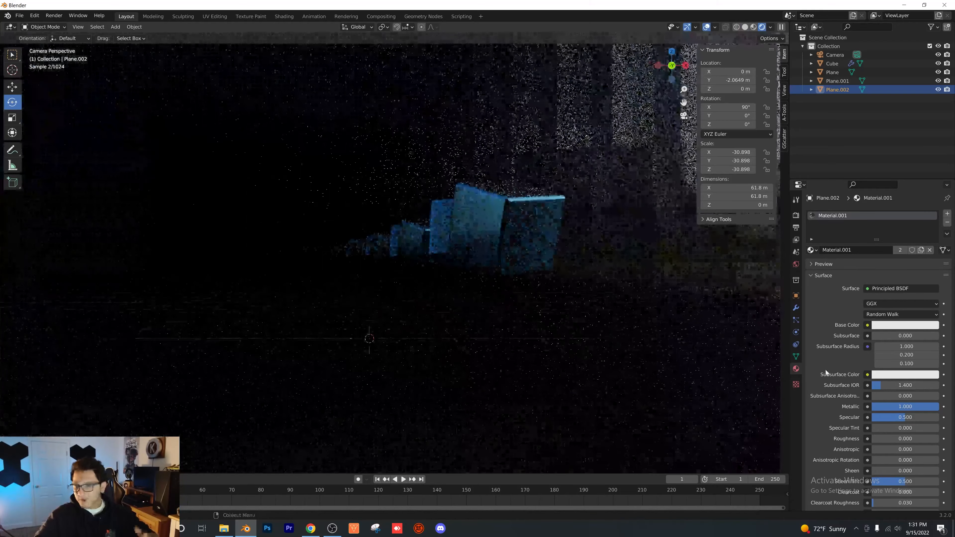
Try a Clip Start of 2.6 m on the camera and undo the change.
click(835, 54)
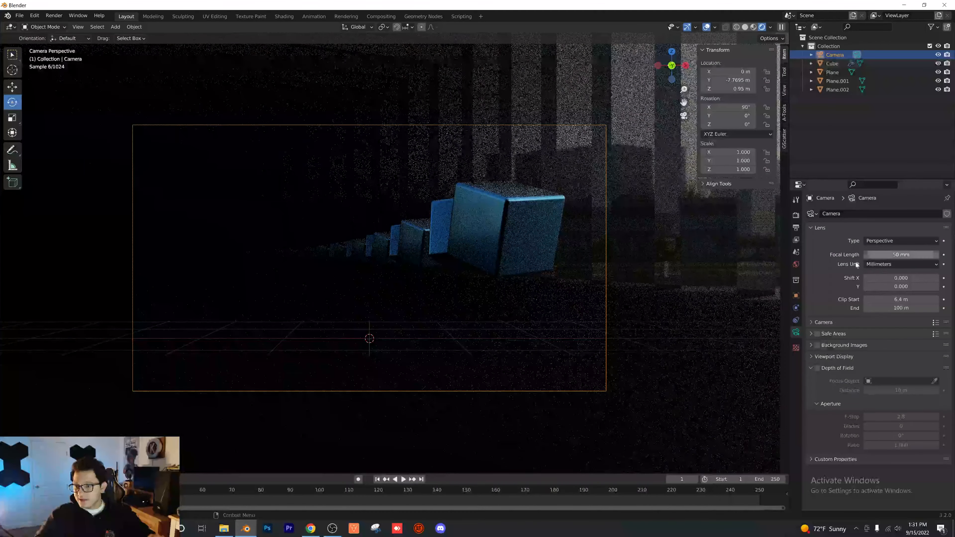
mouse_move(905, 299)
mouse_down()
mouse_move(890, 299)
mouse_move(906, 299)
mouse_up()
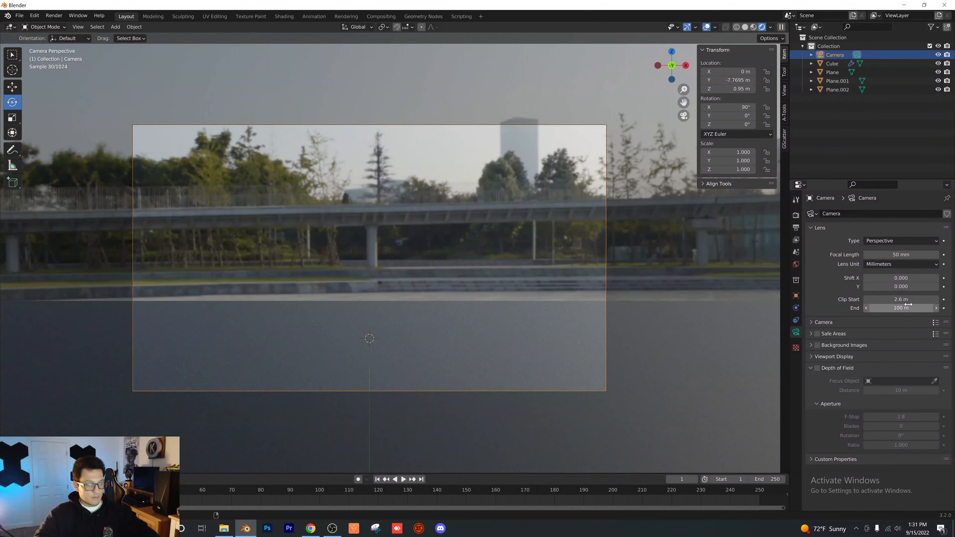
key(ctrl+z)
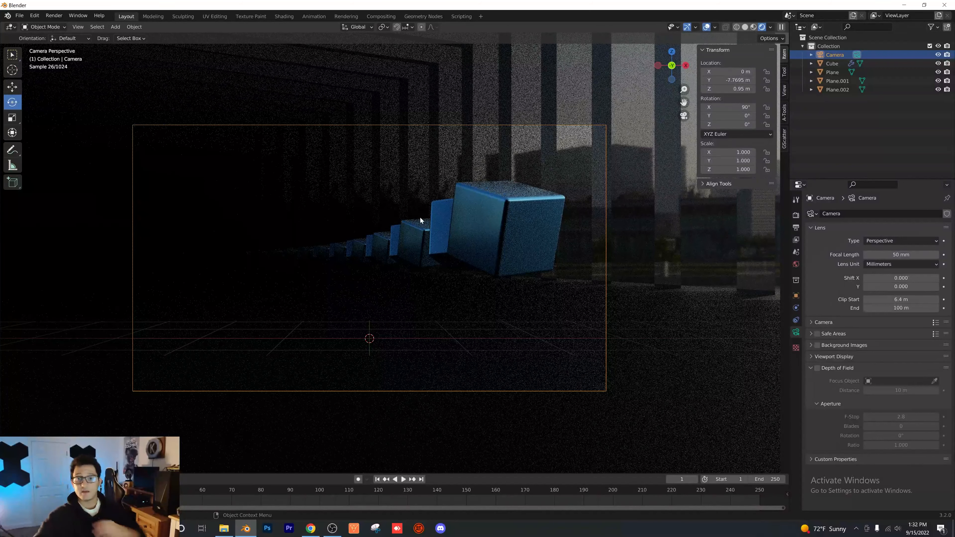
Change the base color of the cube's material to a golden orange.
click(503, 214)
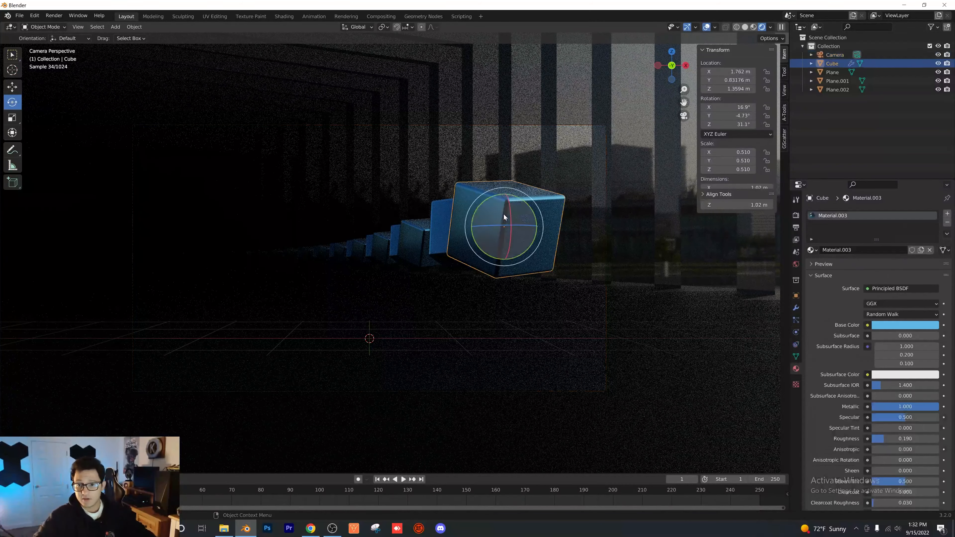
click(911, 325)
drag(895, 232, 886, 248)
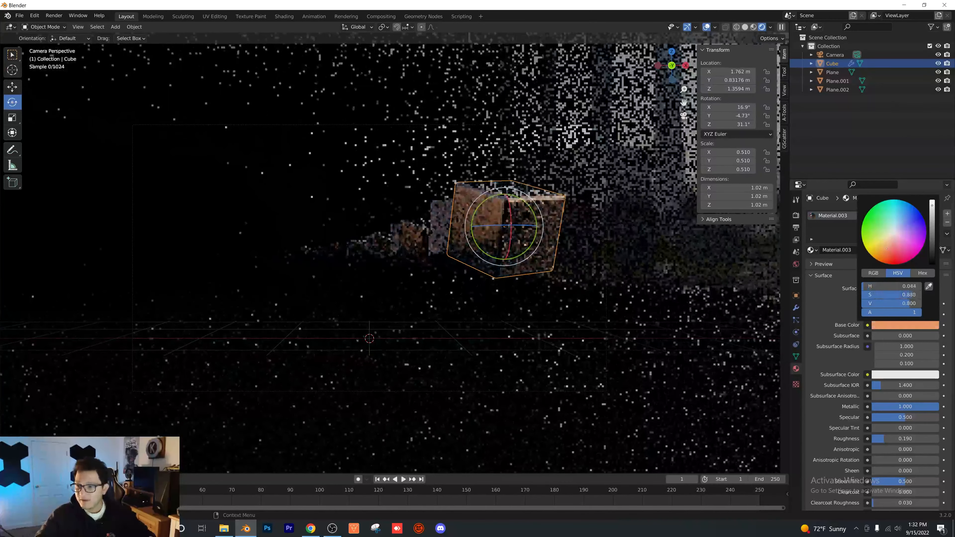
Enlarge the cube to a scale of about 0.636.
scroll(429, 287, up, 3)
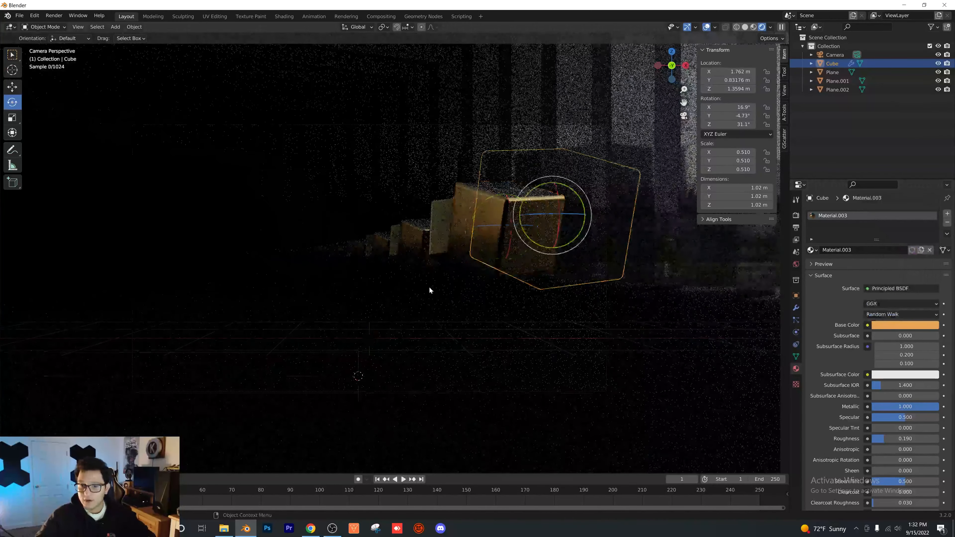
scroll(469, 252, down, 2)
key(s)
click(415, 223)
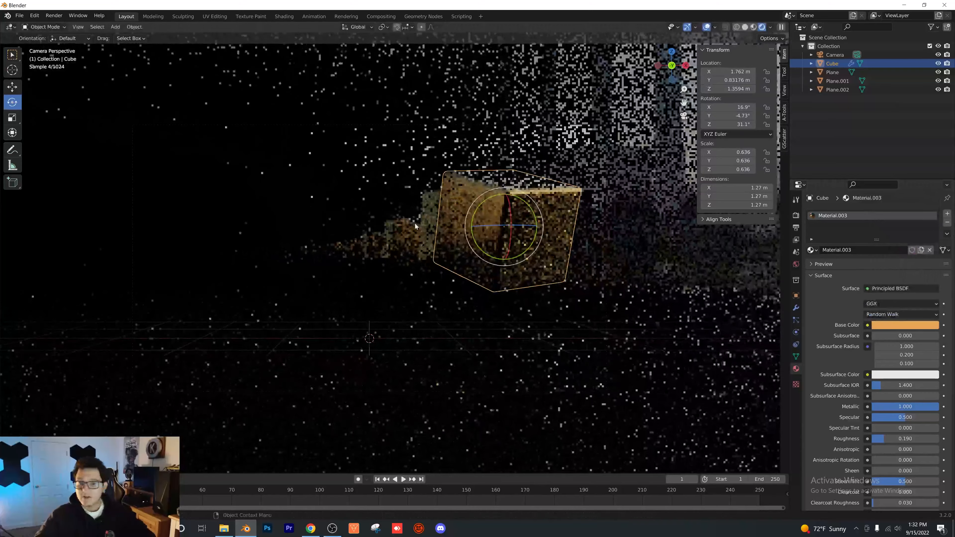
Rotate the cube freely to about 45.7° on X, -3.62° on Y and -52.6° on Z.
mouse_move(491, 215)
mouse_down()
mouse_move(511, 231)
mouse_move(483, 224)
mouse_up()
scroll(462, 256, down, 3)
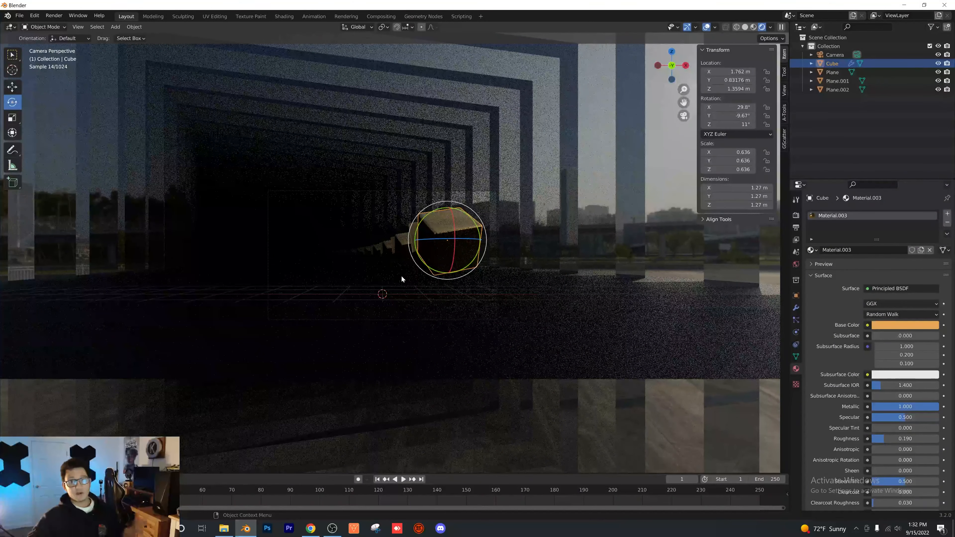
drag(410, 220, 405, 245)
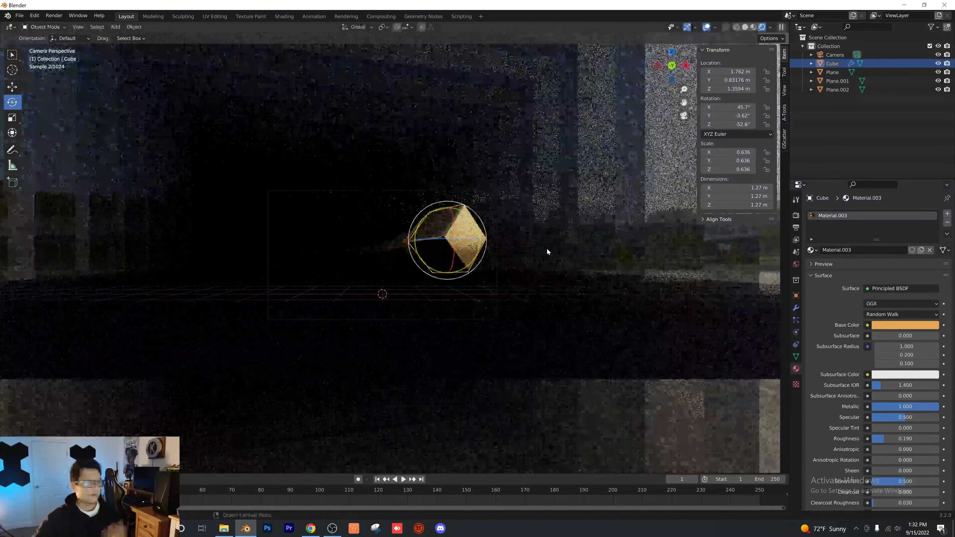
scroll(438, 263, up, 6)
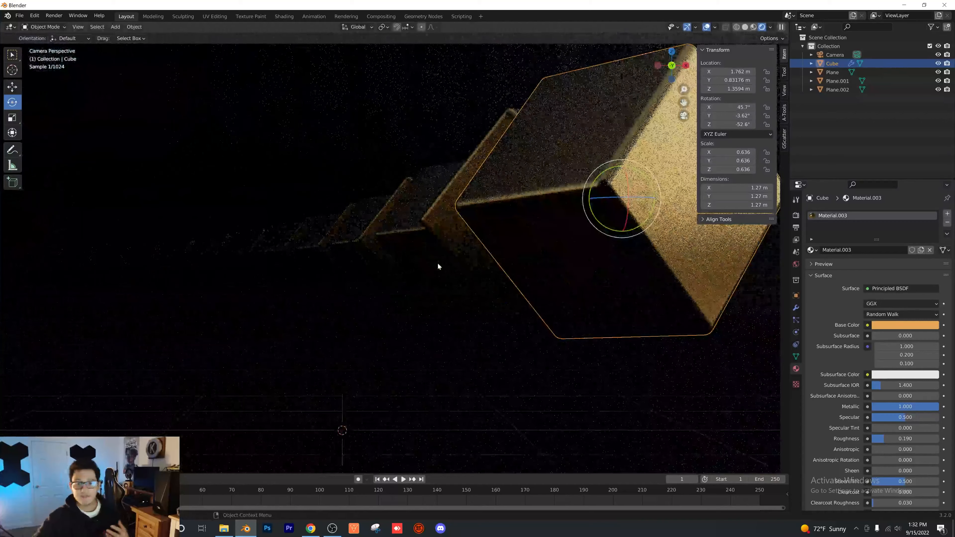